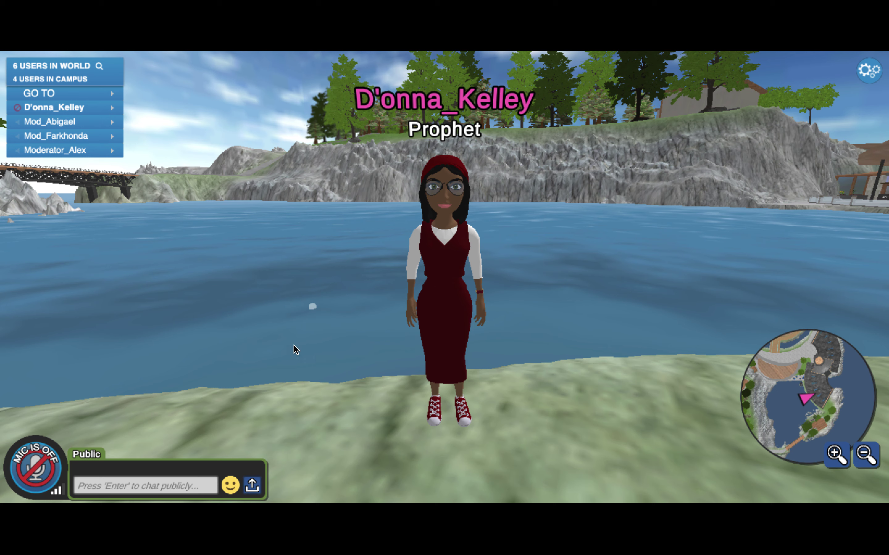
# Step: Toggle the microphone on and back off, then open the microphone settings from the gear menu
pyautogui.click(31, 471)
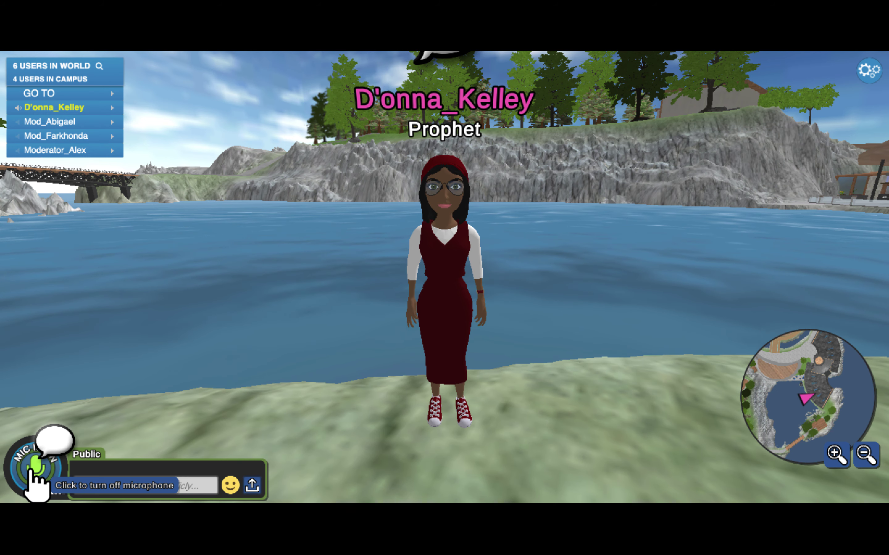
pyautogui.click(30, 471)
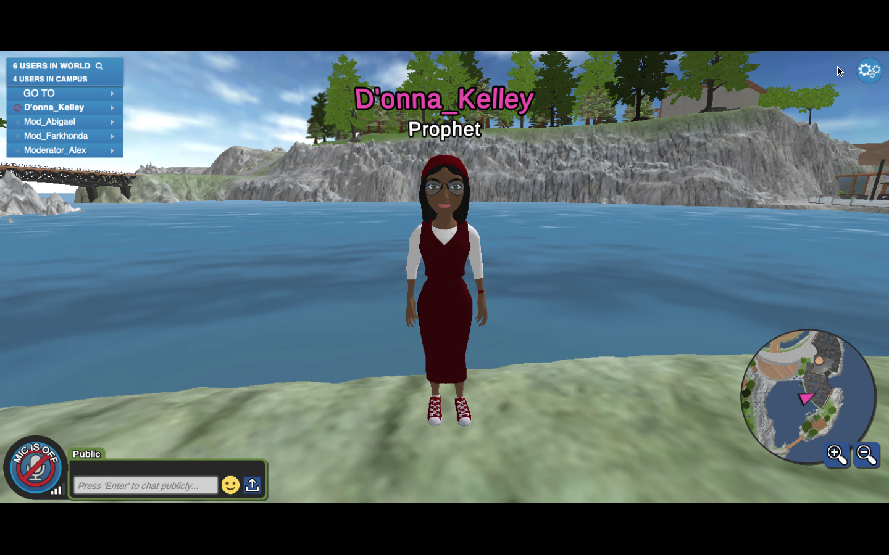
pyautogui.click(870, 72)
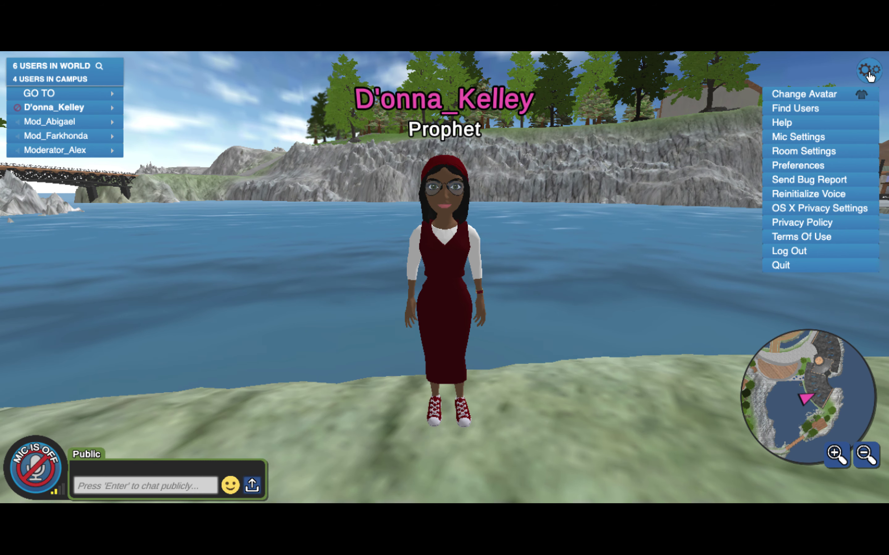
pyautogui.click(810, 137)
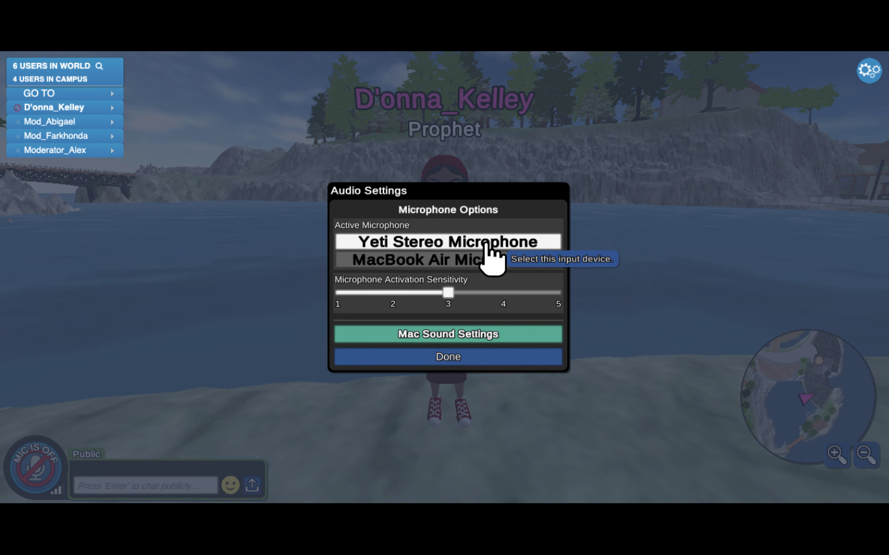
# Step: Check the Mac's sound input and output devices, then close System Preferences and return to Virbela
pyautogui.click(441, 334)
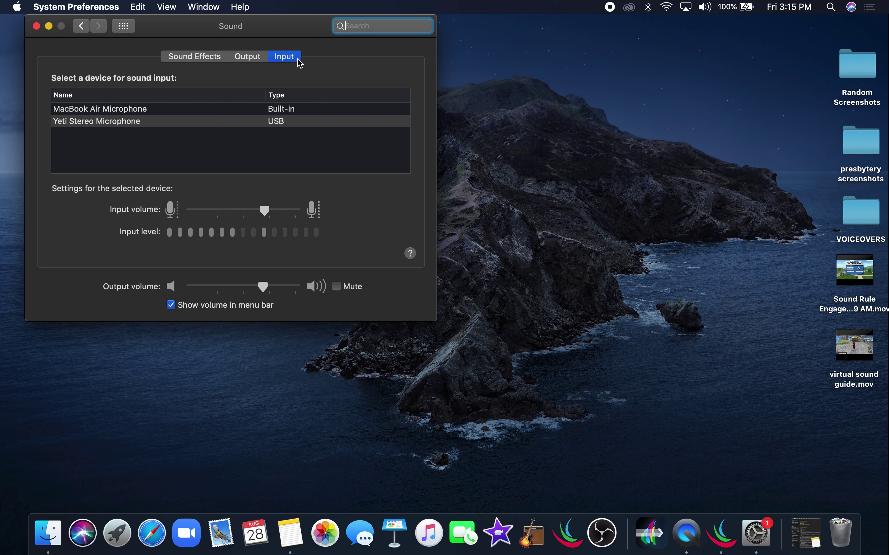
pyautogui.click(248, 58)
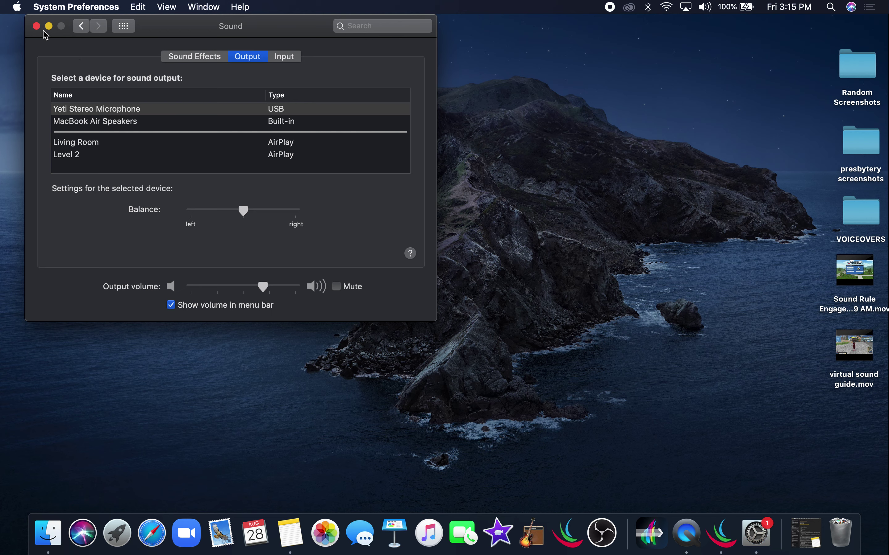
pyautogui.click(37, 26)
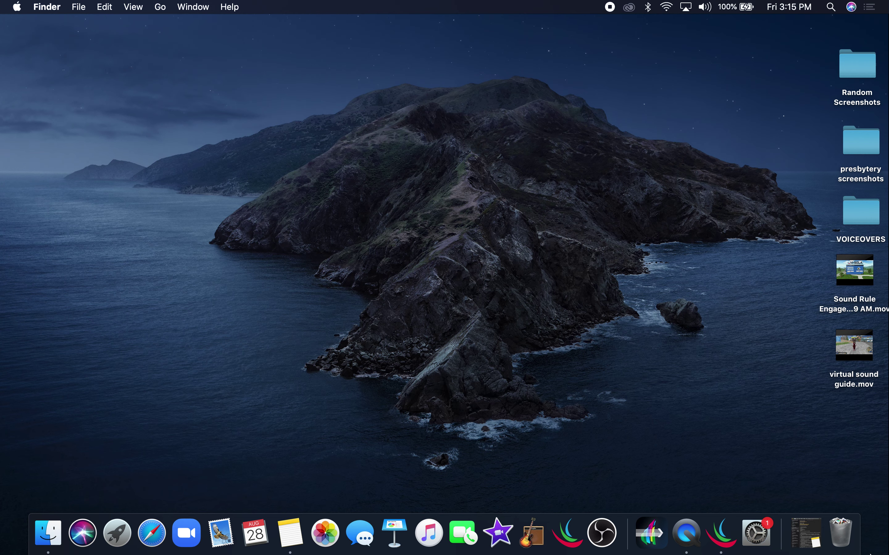
pyautogui.click(721, 533)
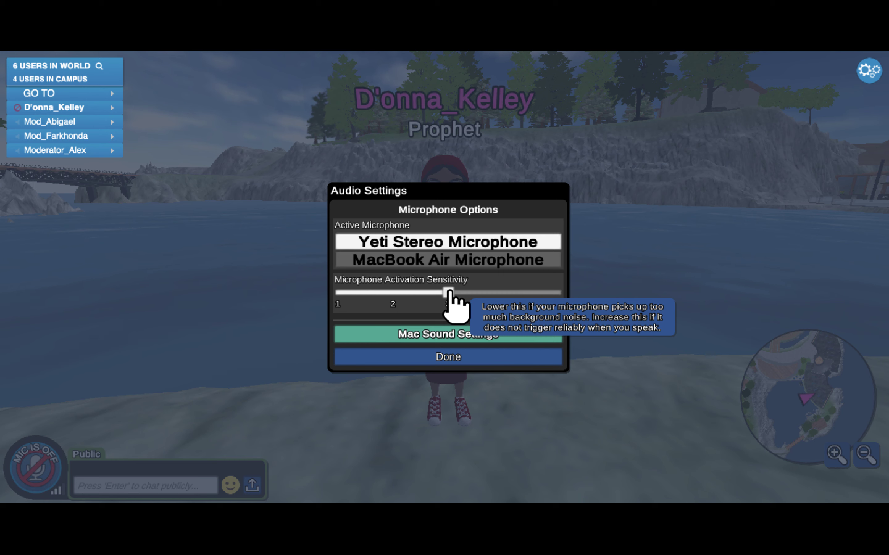
# Step: Try the Microphone Activation Sensitivity slider, leaving it at 3, and close Audio Settings with Done
pyautogui.moveTo(449, 293)
pyautogui.mouseDown()
pyautogui.moveTo(340, 295)
pyautogui.moveTo(448, 295)
pyautogui.mouseUp()
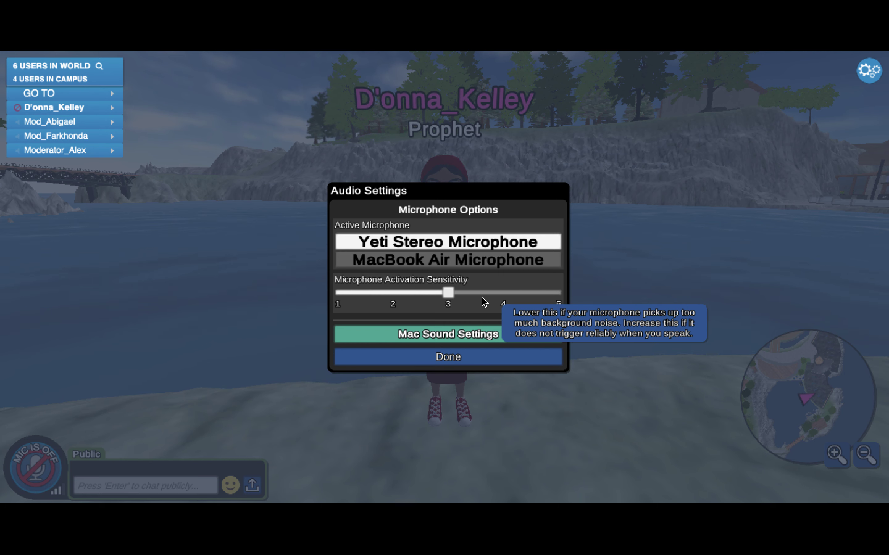
pyautogui.click(451, 357)
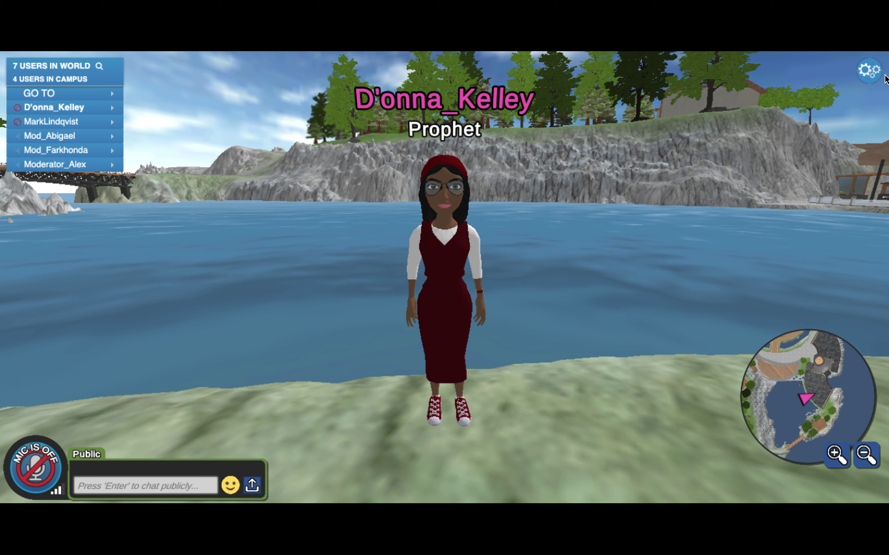
pyautogui.click(35, 467)
pyautogui.click(35, 465)
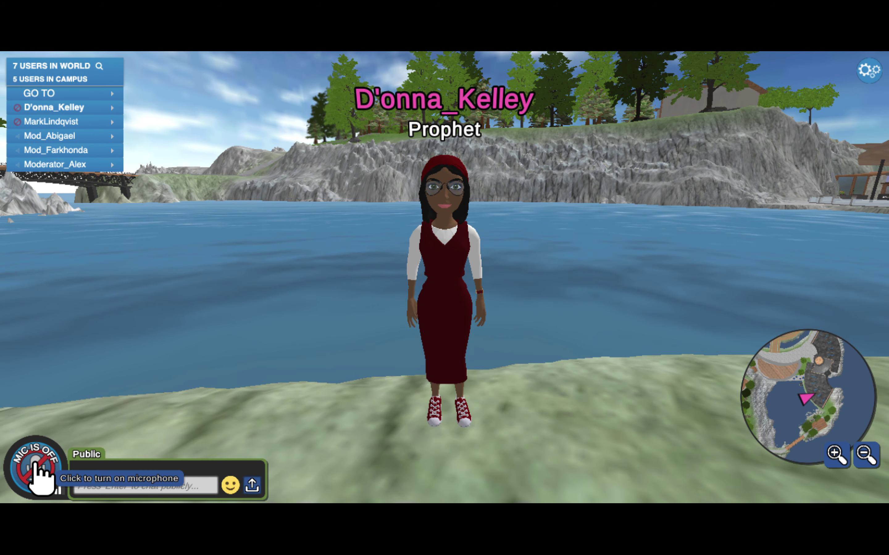
pyautogui.click(875, 77)
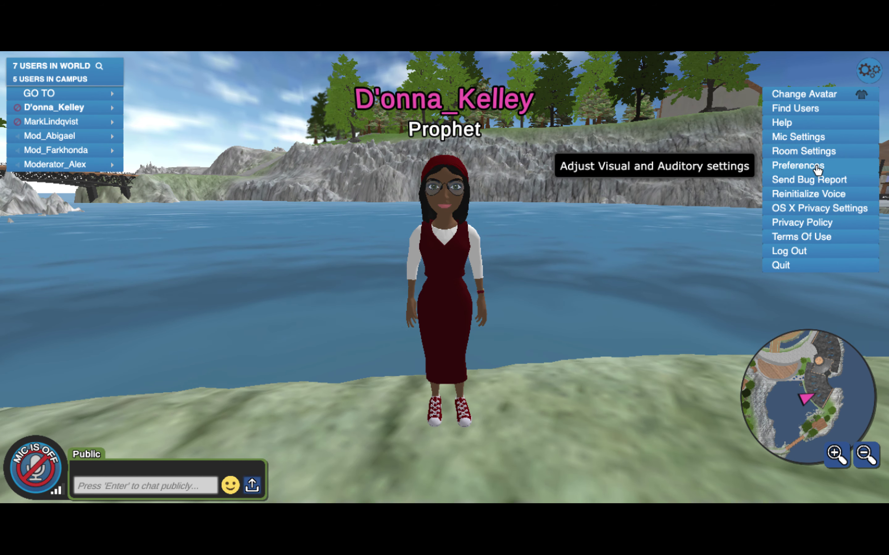
pyautogui.click(816, 168)
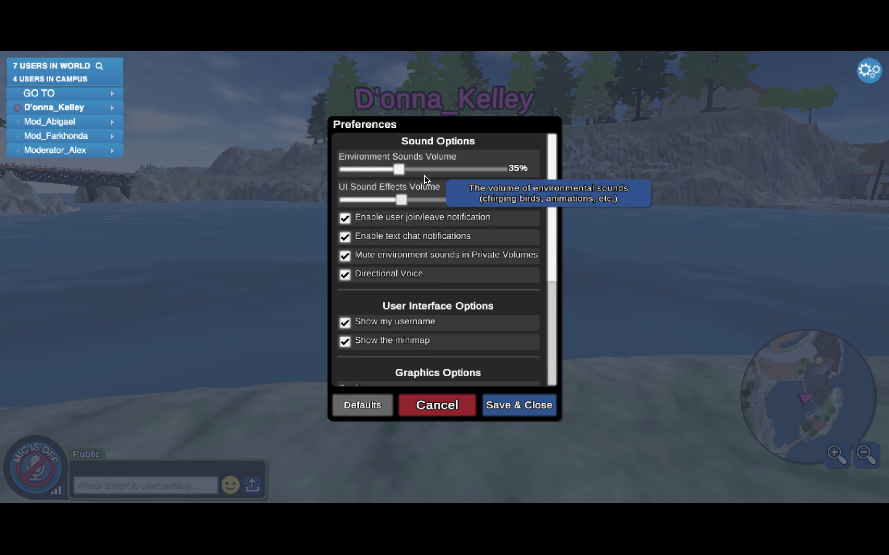
pyautogui.click(512, 405)
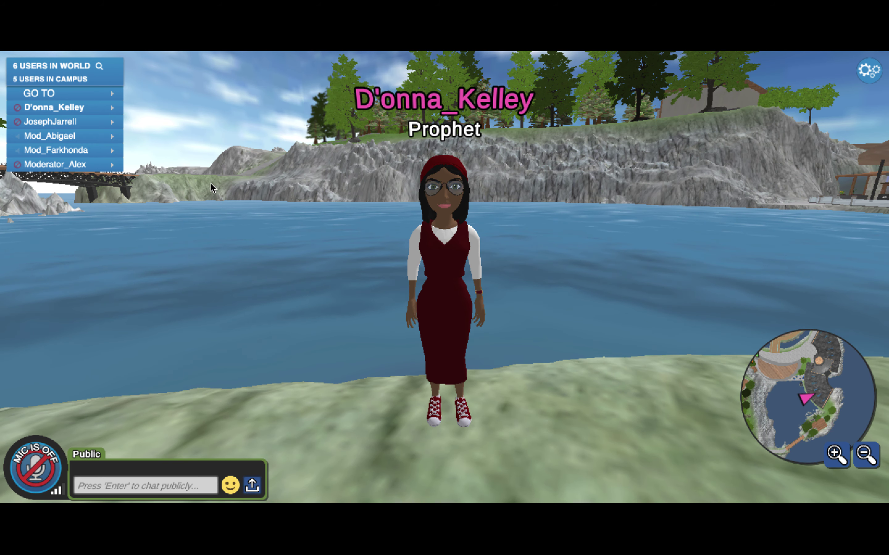
# Step: Open a private chat with the moderator and send the message 'hello this ia is'
pyautogui.click(113, 134)
pyautogui.click(155, 150)
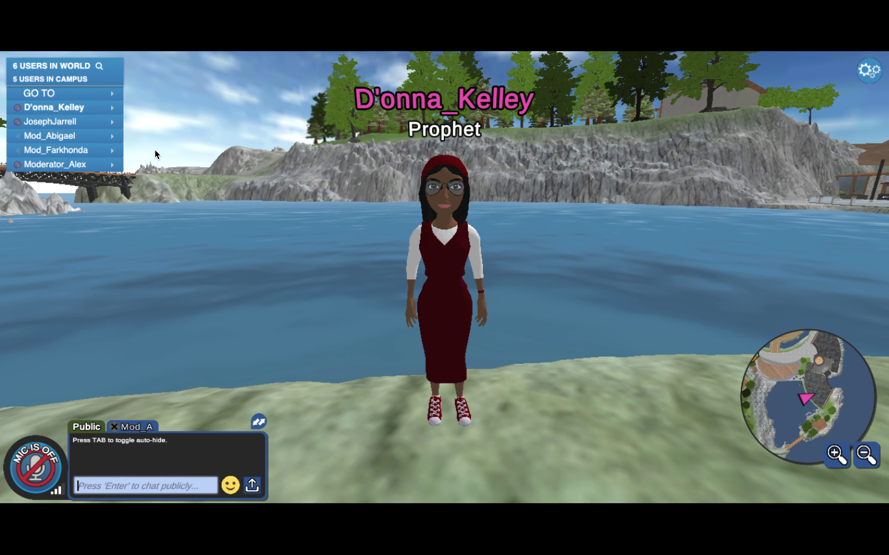
pyautogui.click(125, 486)
pyautogui.write('he')
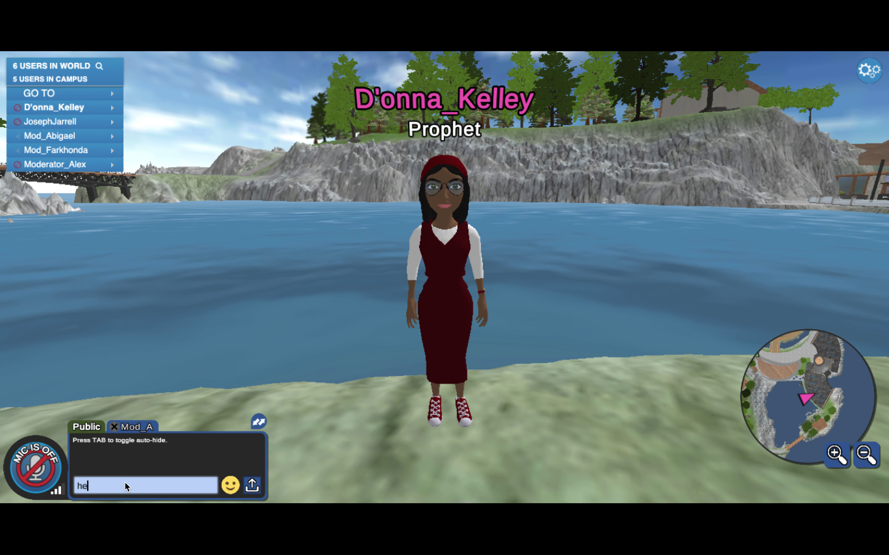
pyautogui.write('llo this ia is')
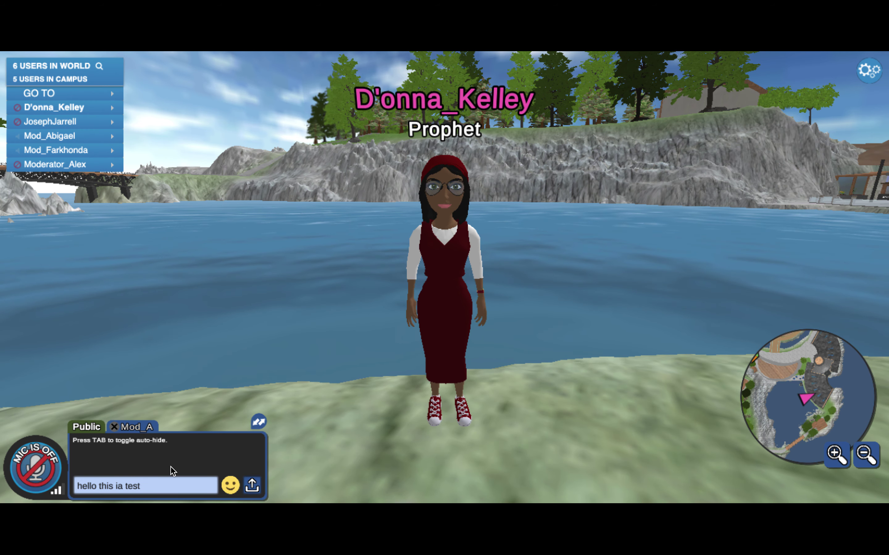
pyautogui.press('Return')
pyautogui.moveTo(122, 428); pyautogui.dragTo(245, 397)
# Step: Walk the avatar along the shore and around the wooden building, ending facing the lake
pyautogui.press('Up')
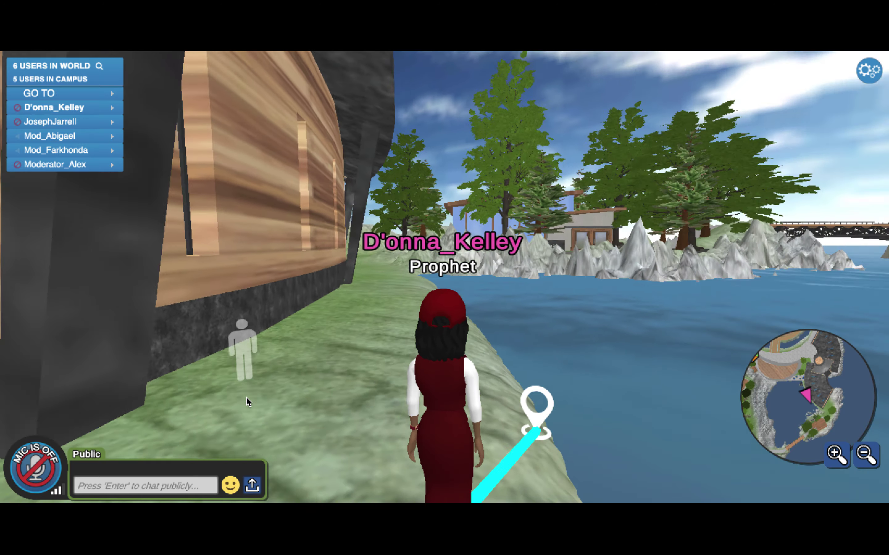
pyautogui.press('Up')
pyautogui.press('Left')
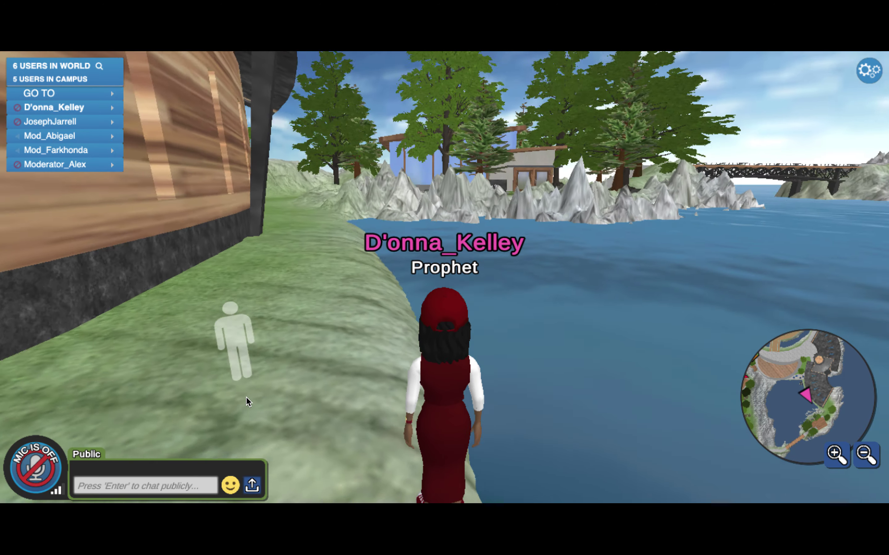
pyautogui.press('Up')
pyautogui.press('Left')
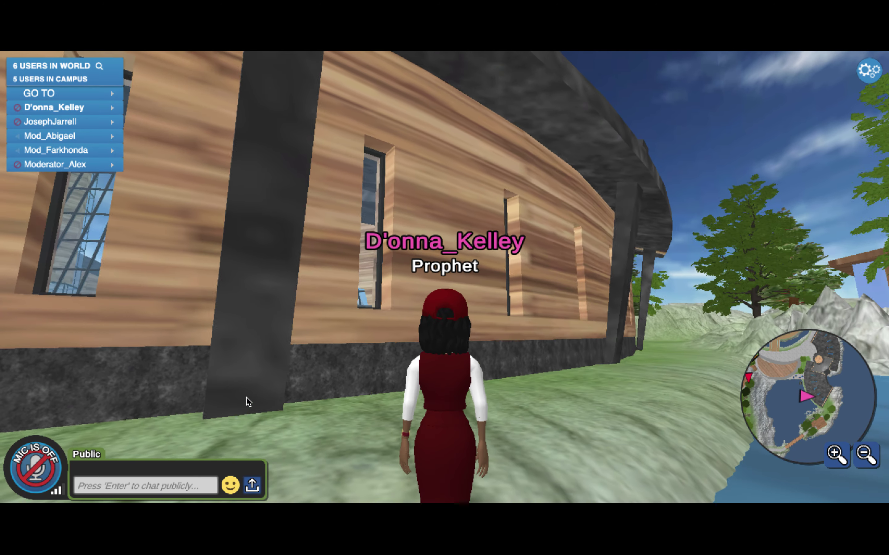
pyautogui.press('Up')
pyautogui.press('Right')
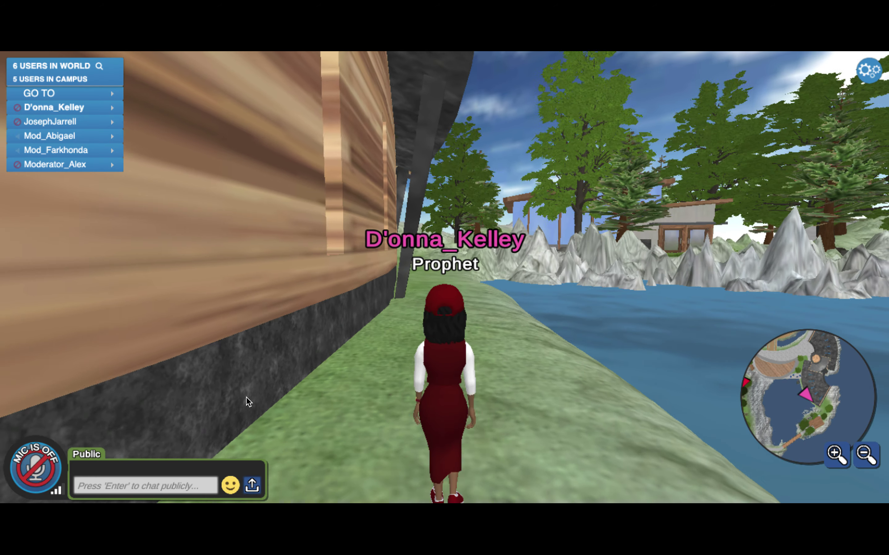
pyautogui.press('Up')
pyautogui.press('Left')
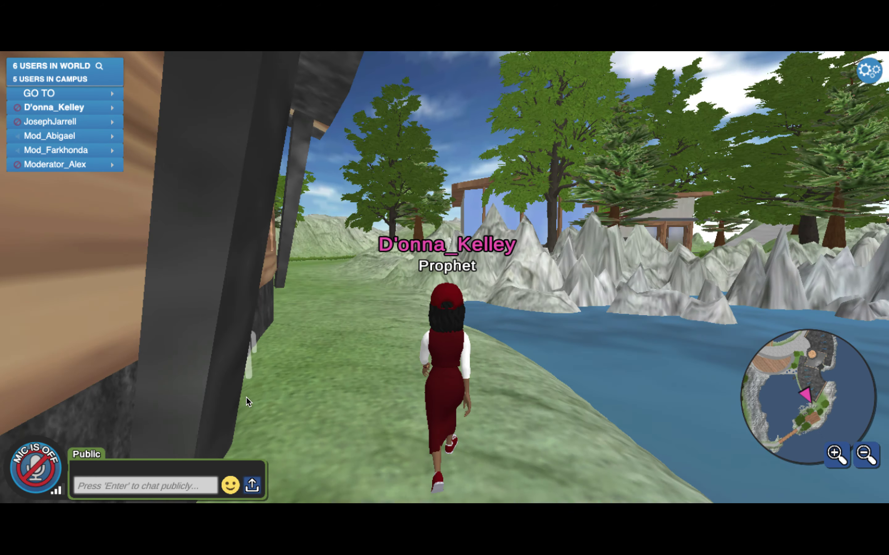
pyautogui.press('Left')
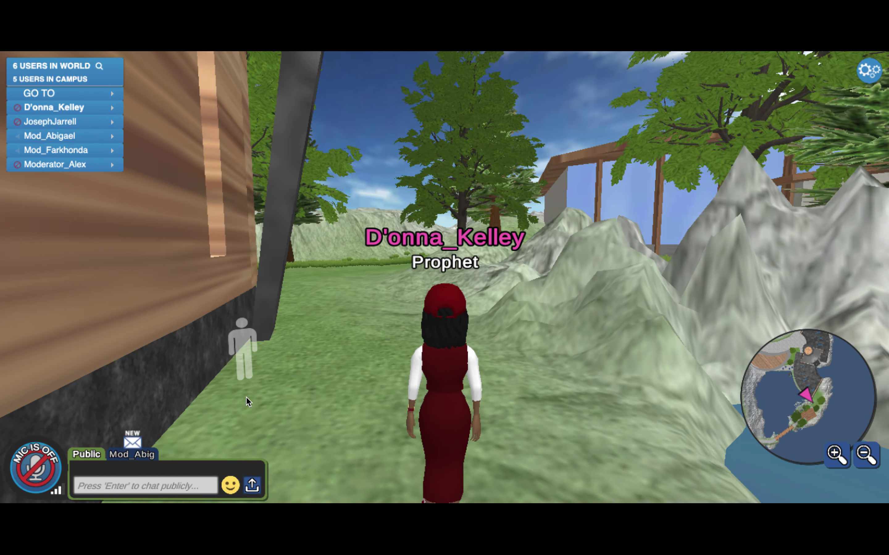
pyautogui.press('Left')
pyautogui.press('Right')
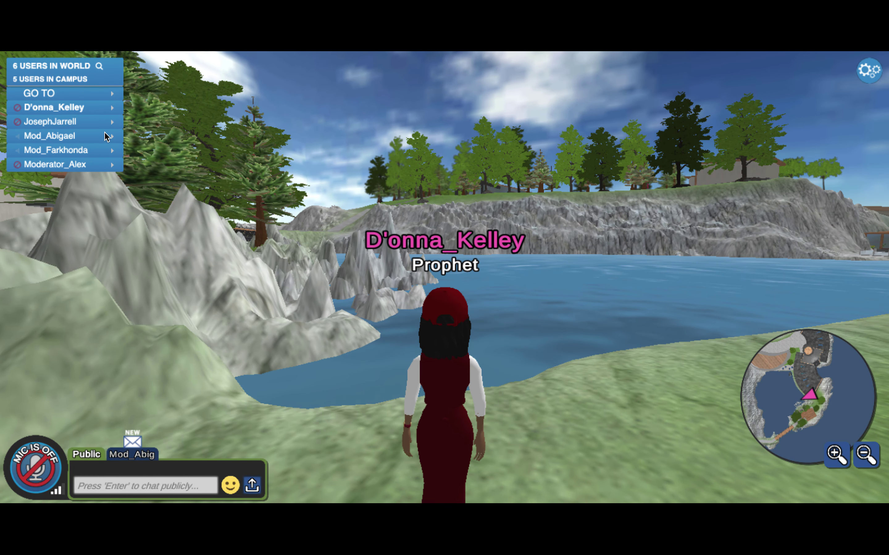
# Step: Read the moderator's private replies 'Hi Prophetess' and 'okay', then walk onto the grass
pyautogui.click(132, 455)
pyautogui.click(136, 427)
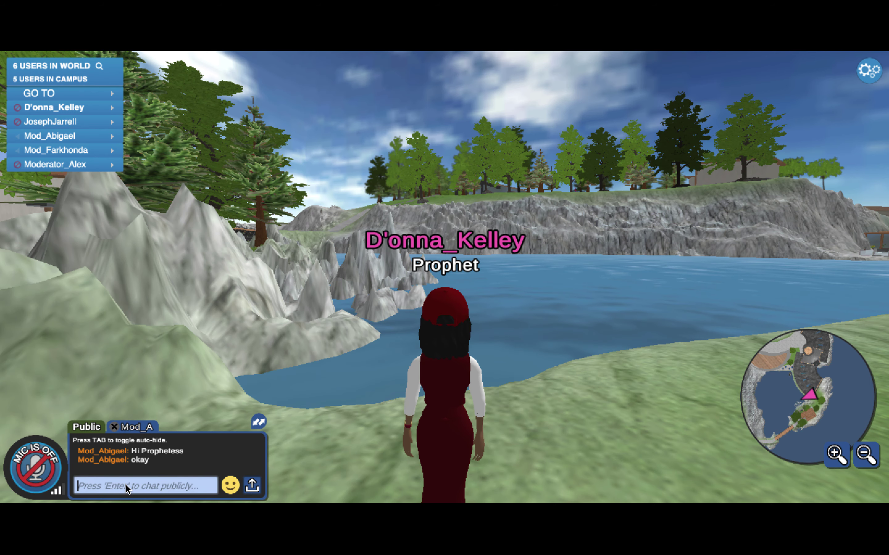
pyautogui.click(230, 418)
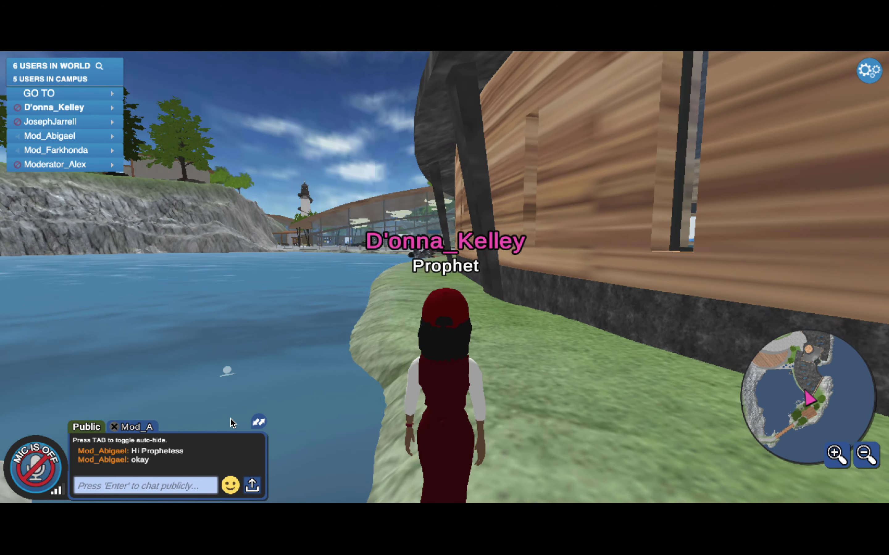
pyautogui.click(110, 108)
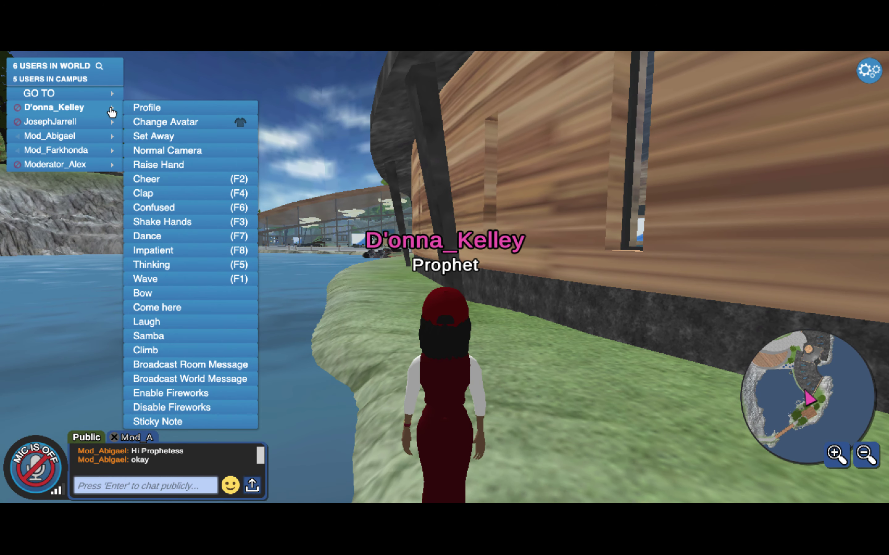
# Step: Raise and then lower the avatar's hand, then walk forward along the grassy path
pyautogui.click(158, 166)
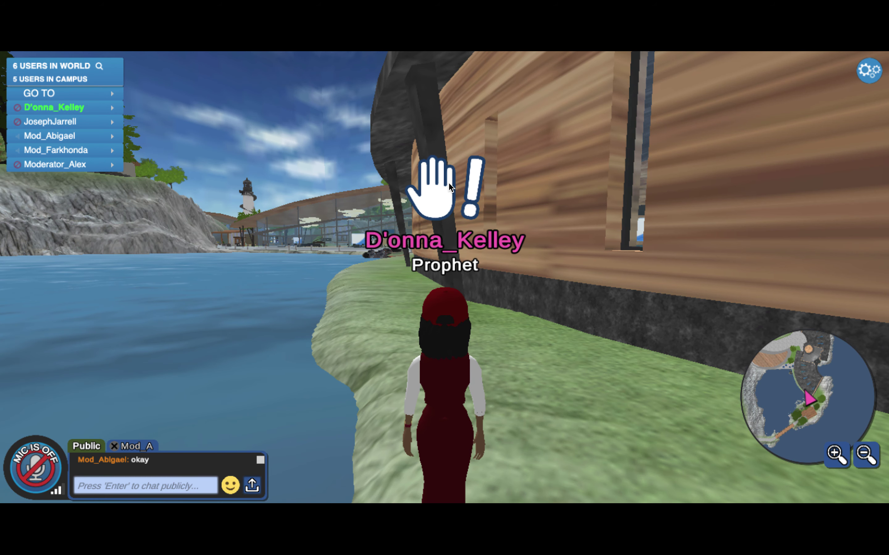
pyautogui.click(116, 105)
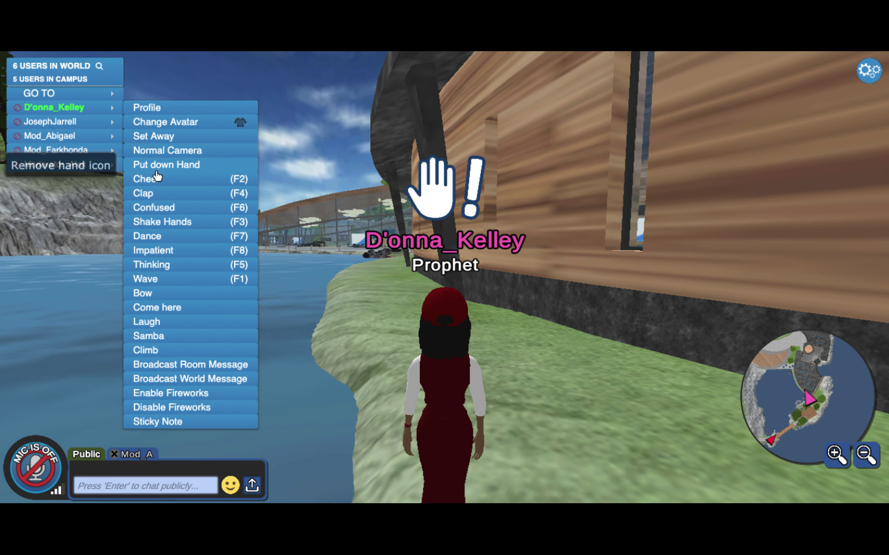
pyautogui.click(186, 165)
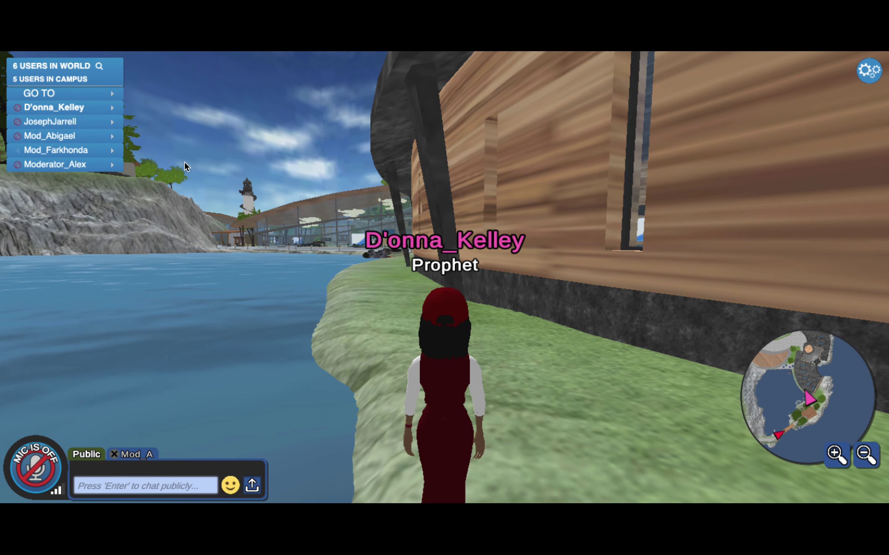
pyautogui.press('w')
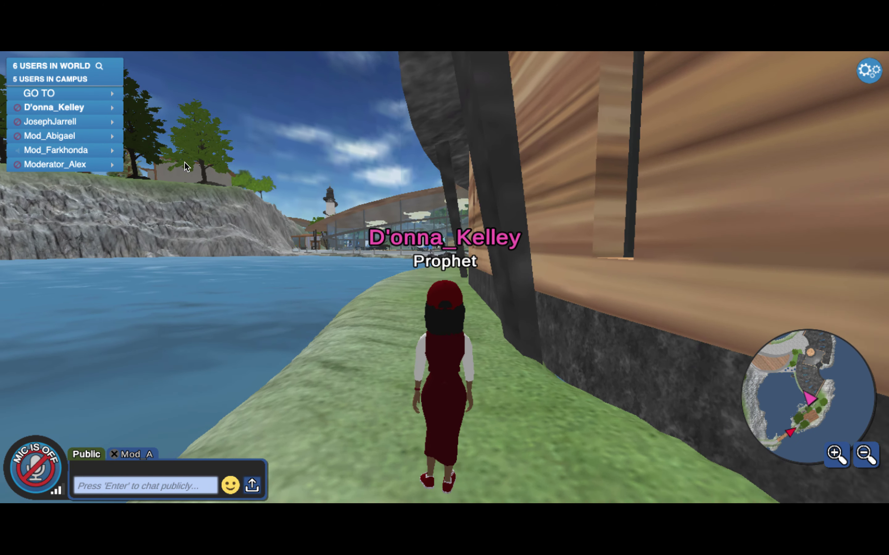
pyautogui.press('a')
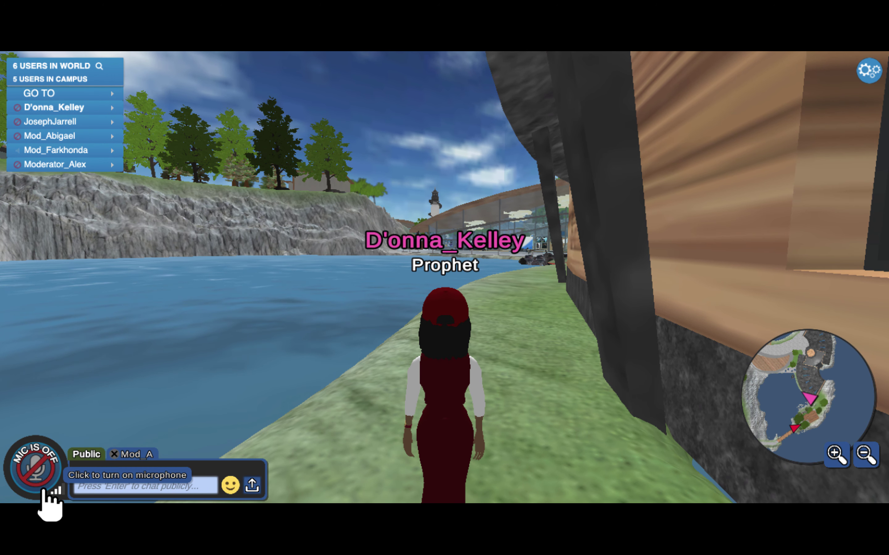
# Step: Turn the mic on, make the avatar laugh and dance the Samba, then set it Away
pyautogui.click(50, 504)
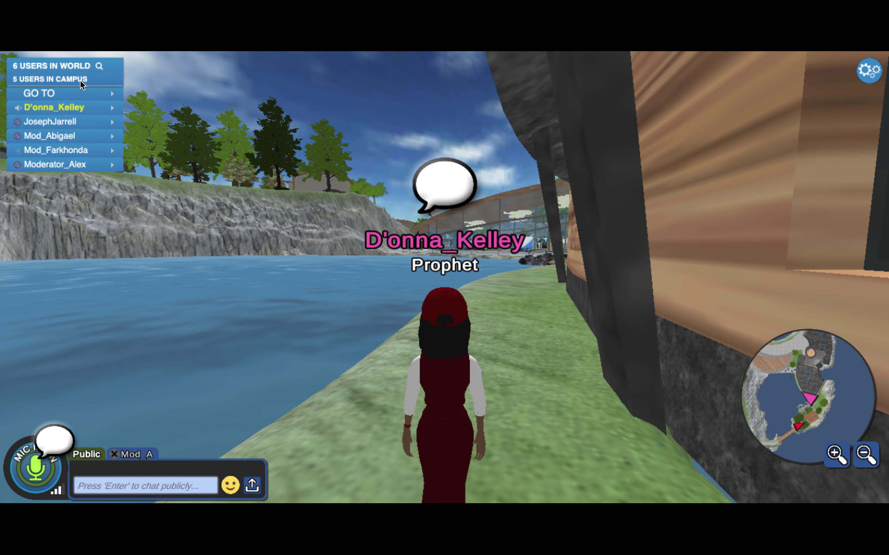
pyautogui.click(112, 111)
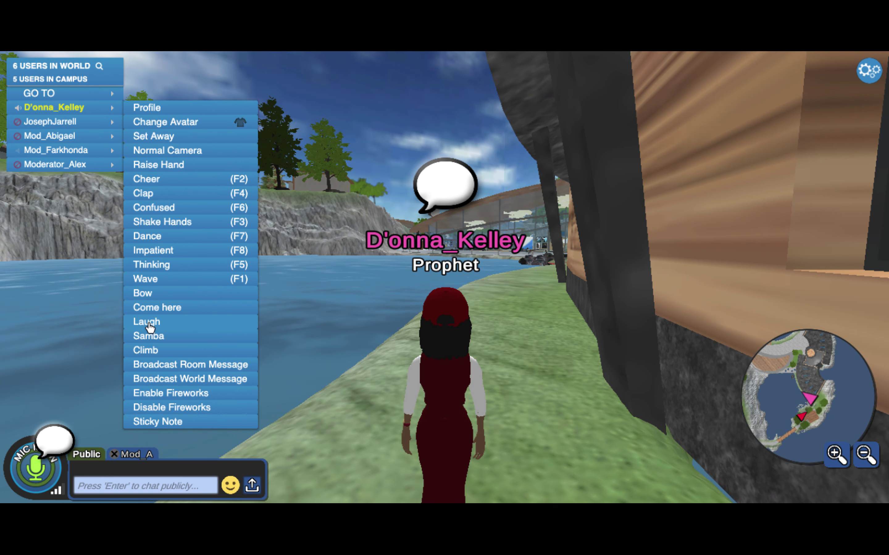
pyautogui.click(150, 324)
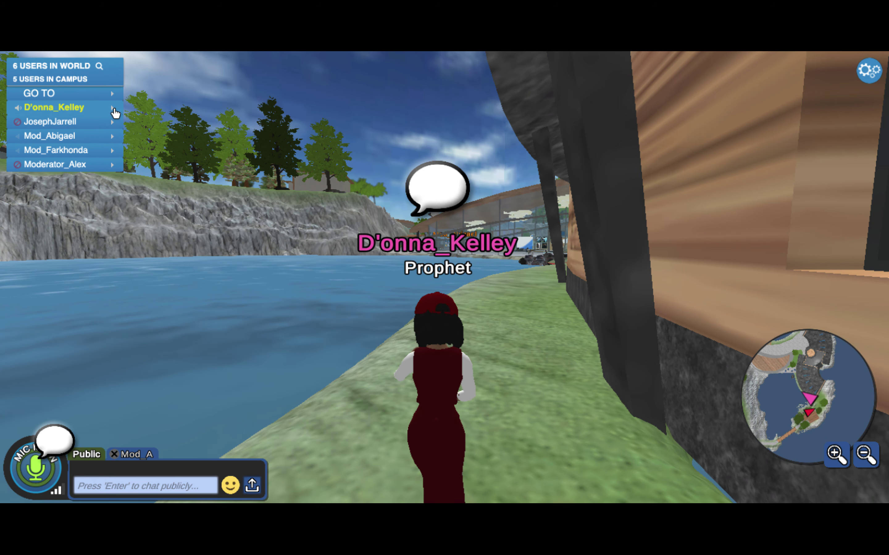
pyautogui.click(112, 112)
pyautogui.click(153, 336)
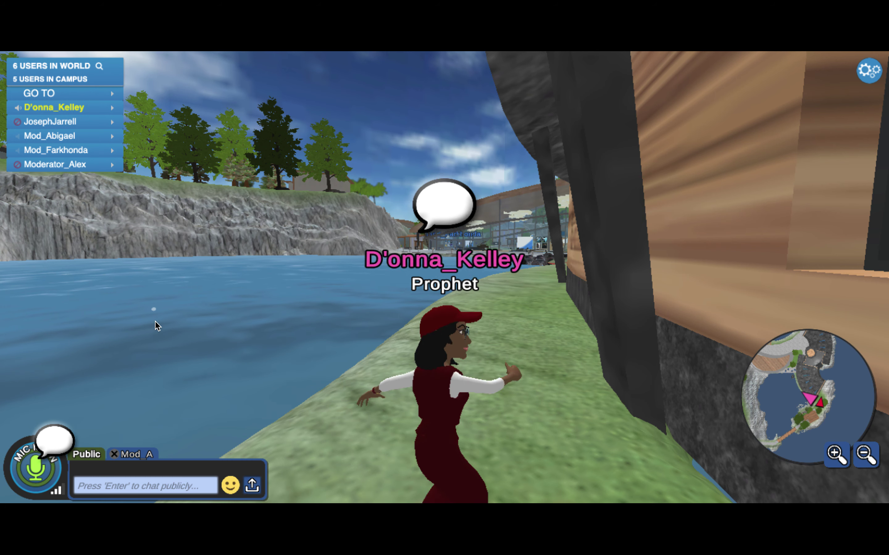
pyautogui.click(112, 108)
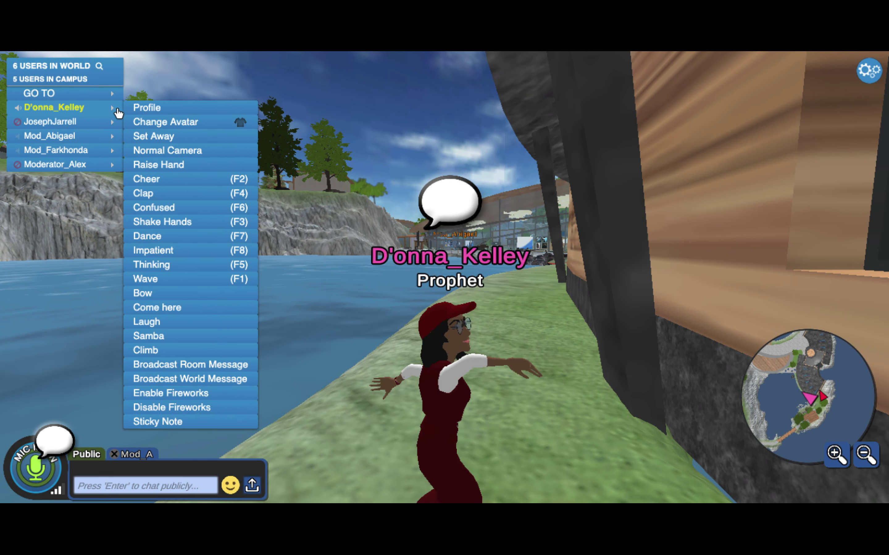
pyautogui.click(158, 137)
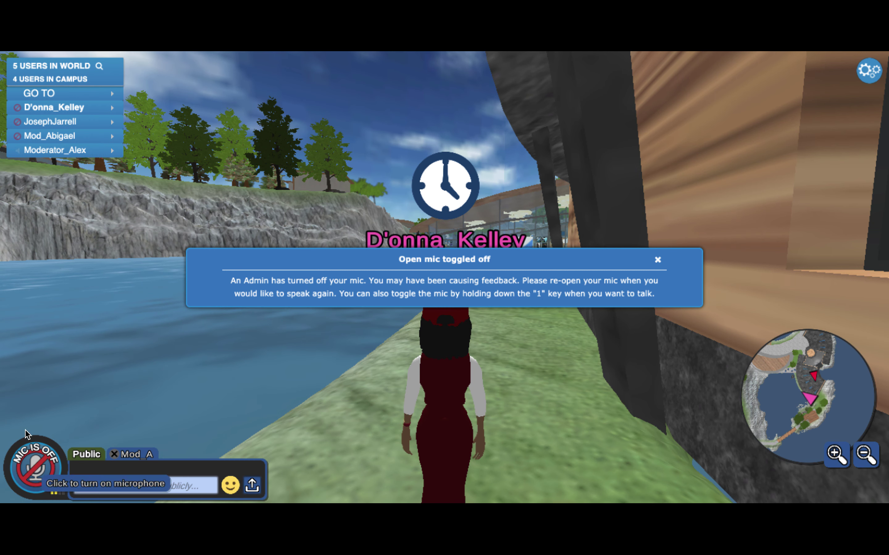
# Step: Toggle the mic on and off again, then dismiss the 'Open mic toggled off' notice and Mic Closed tip
pyautogui.moveTo(82, 492)
pyautogui.click(44, 467)
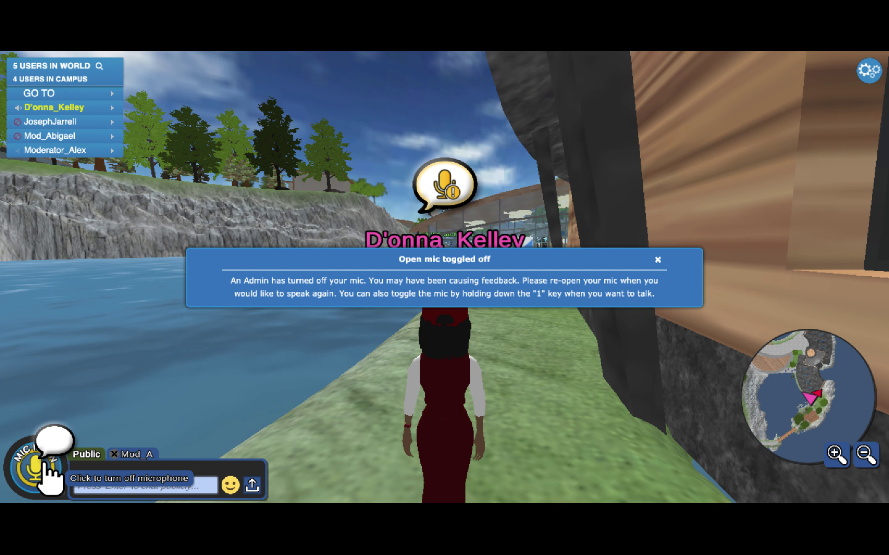
pyautogui.click(37, 454)
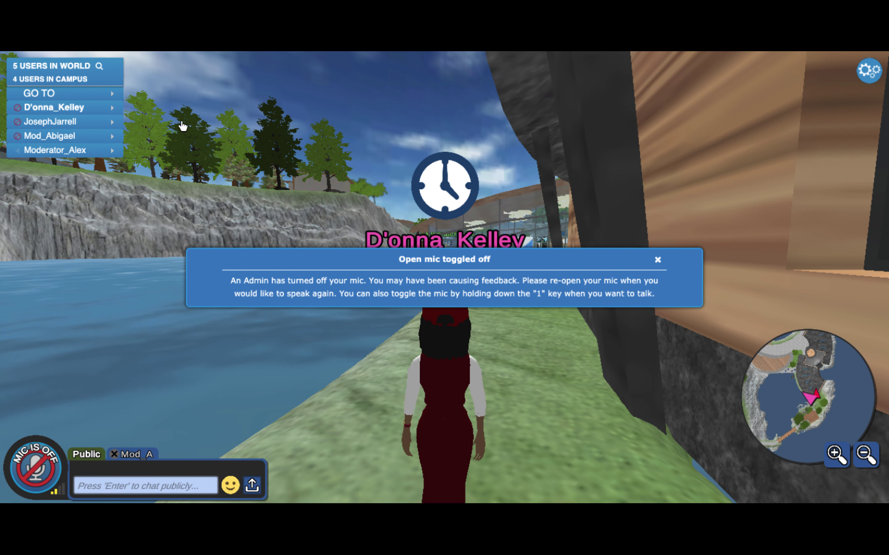
pyautogui.click(657, 260)
pyautogui.click(657, 260)
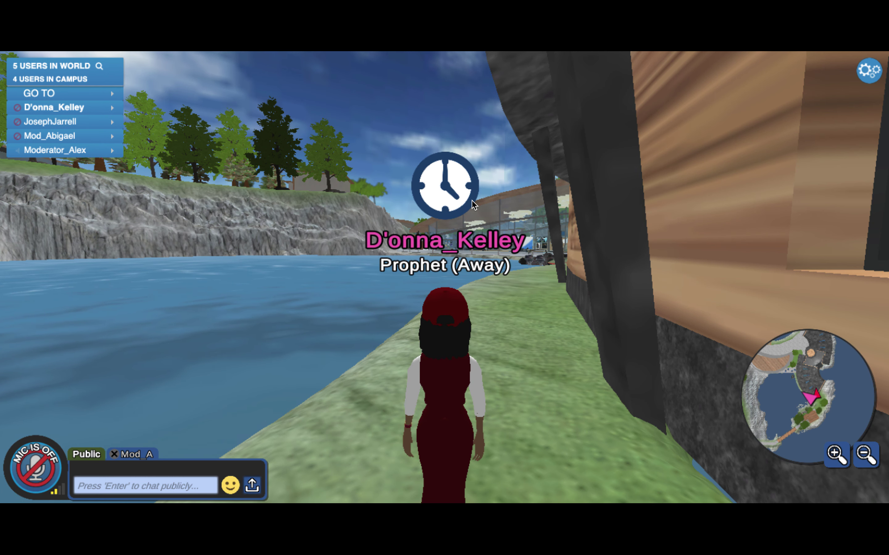
# Step: Set the avatar's status back to Normal and walk forward toward the café patio
pyautogui.click(113, 112)
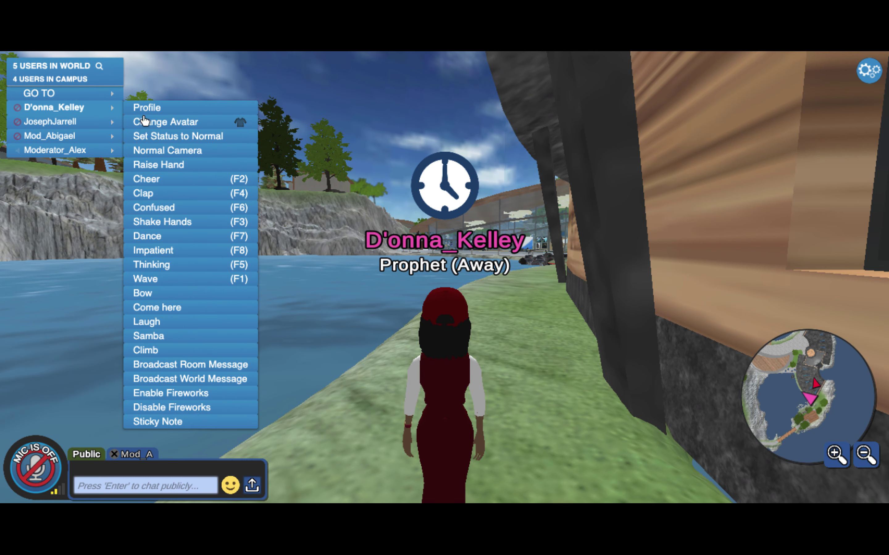
pyautogui.click(166, 139)
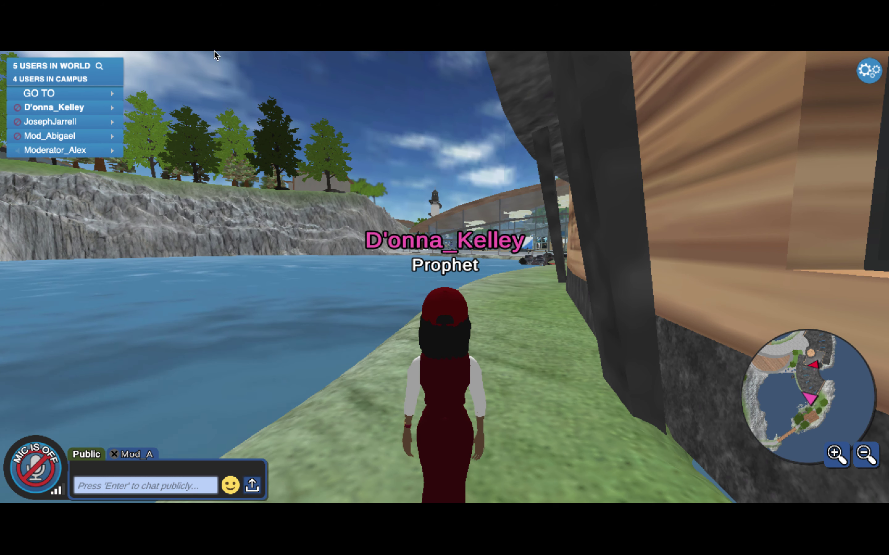
pyautogui.click(116, 114)
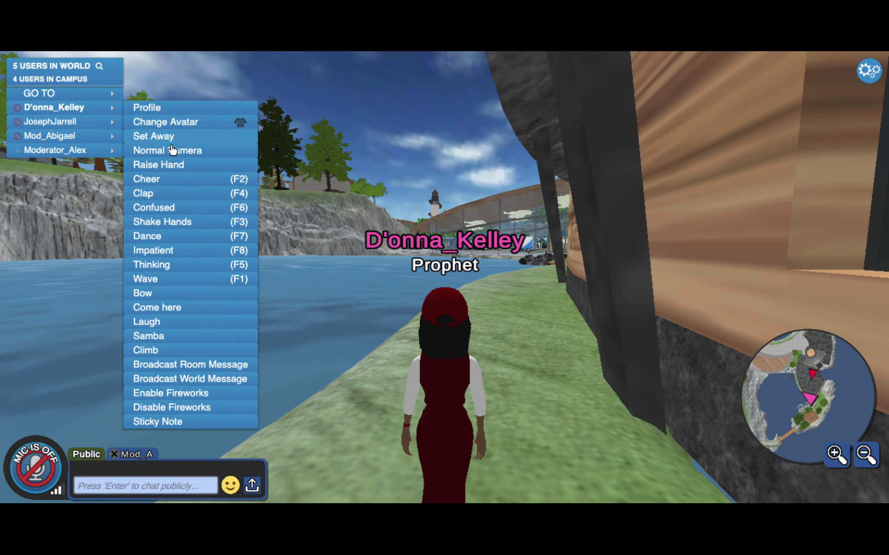
pyautogui.press('Up')
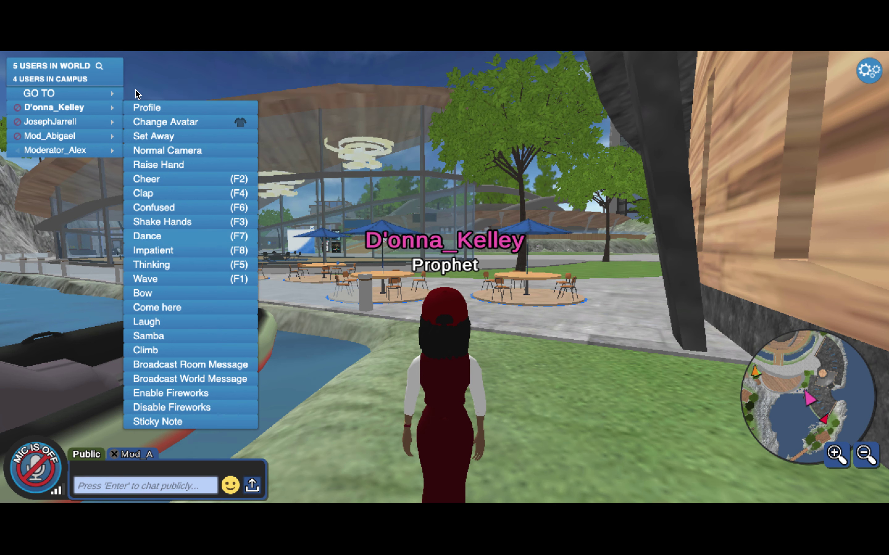
pyautogui.click(114, 92)
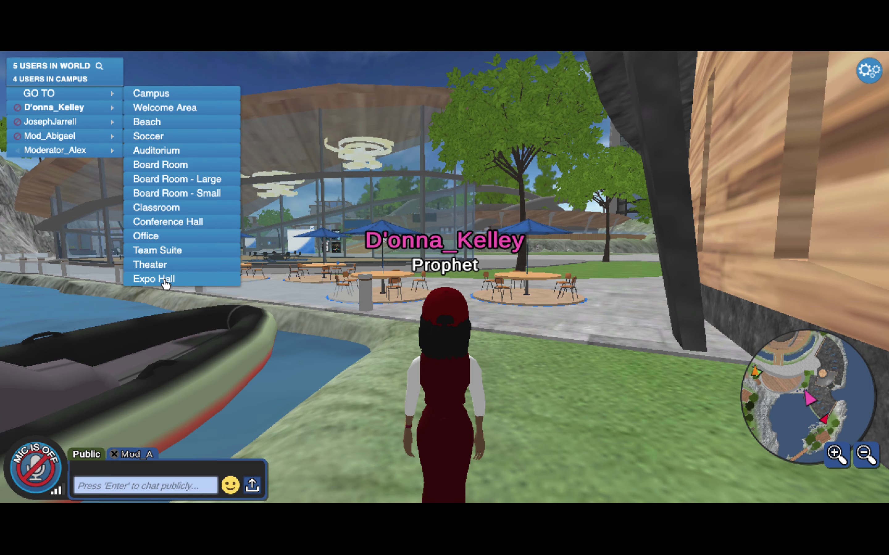
# Step: Walk the avatar onto the patio to an umbrella table beside the wooden building
pyautogui.click(386, 343)
pyautogui.press('Up')
pyautogui.press('Right')
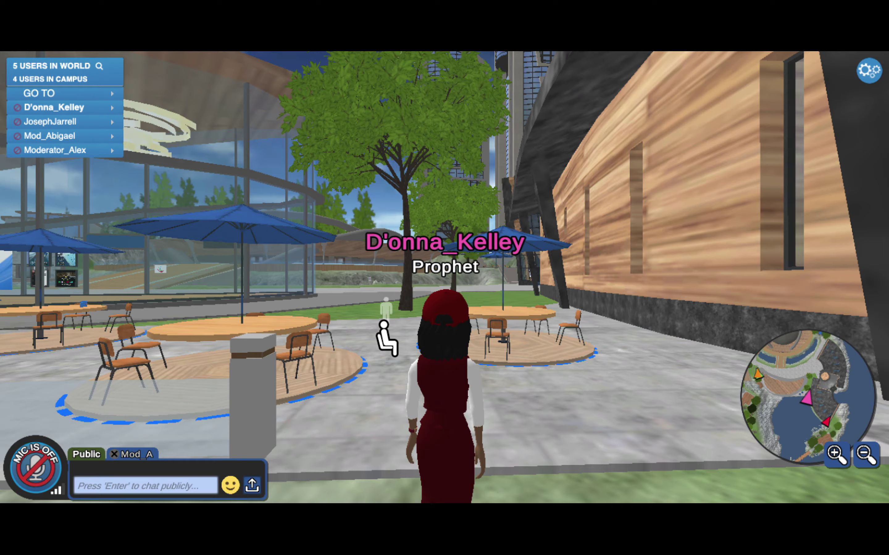
pyautogui.click(386, 342)
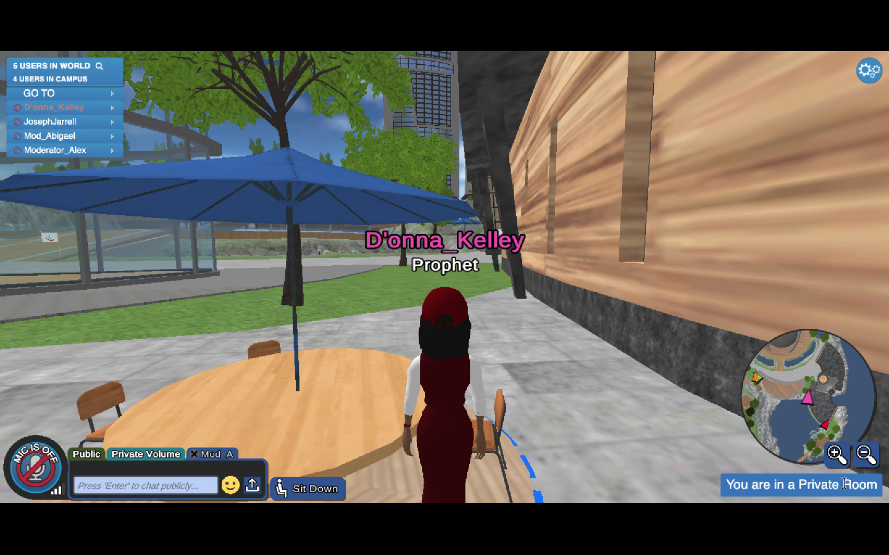
# Step: Back away from the table, move among the waterfront tables, and turn to face the umbrella table
pyautogui.press('Down')
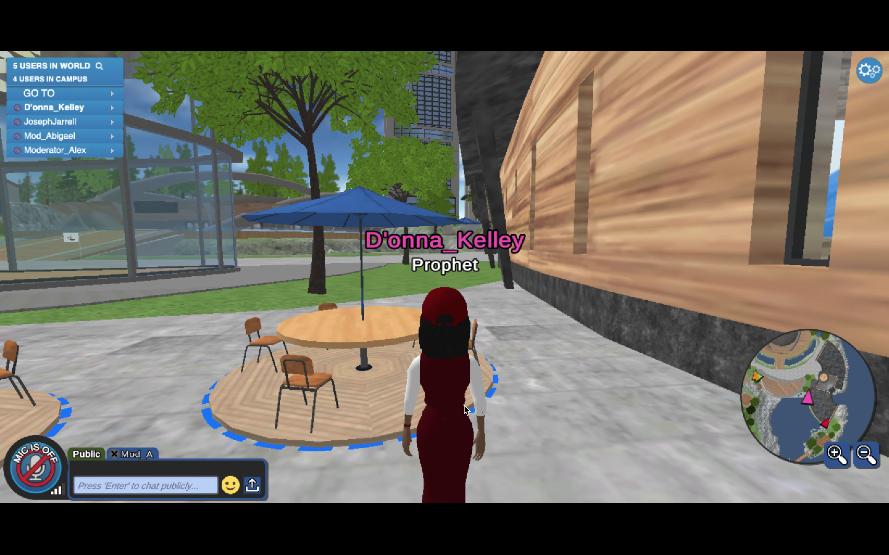
pyautogui.click(496, 351)
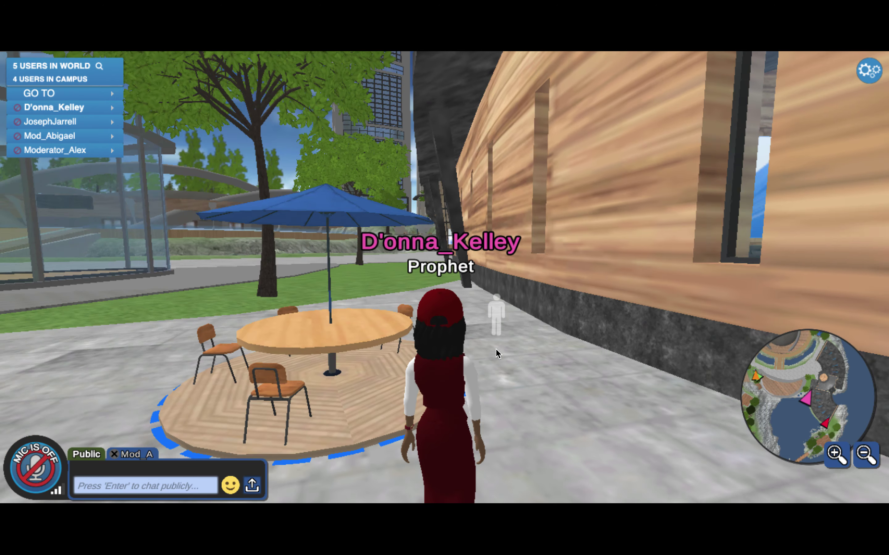
pyautogui.press('Left')
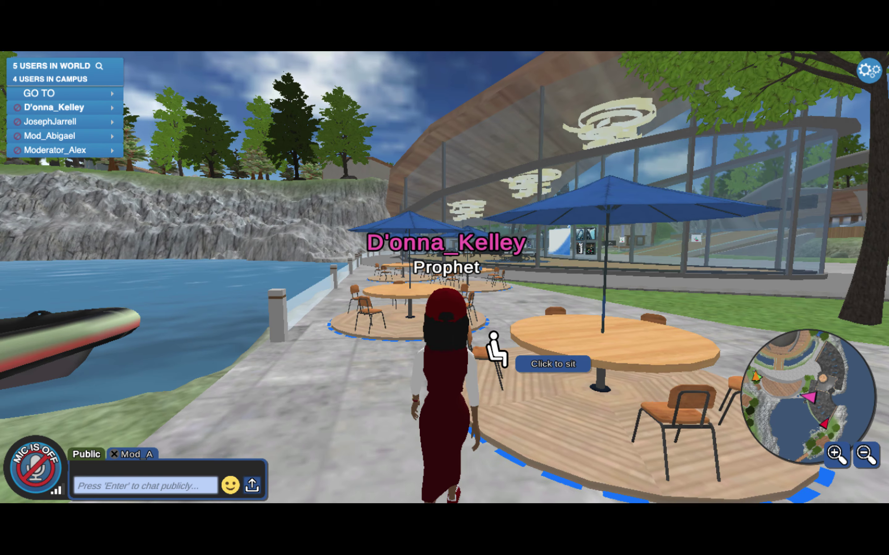
pyautogui.click(495, 349)
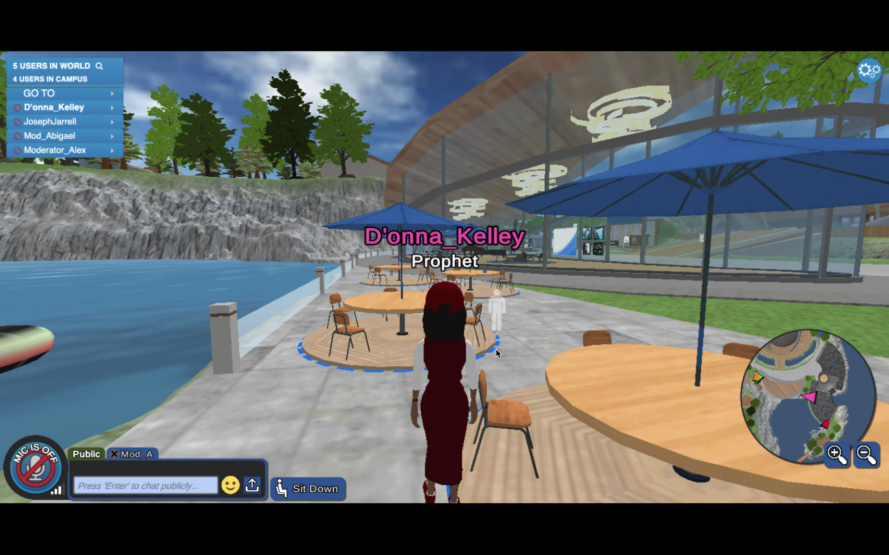
pyautogui.press('Right')
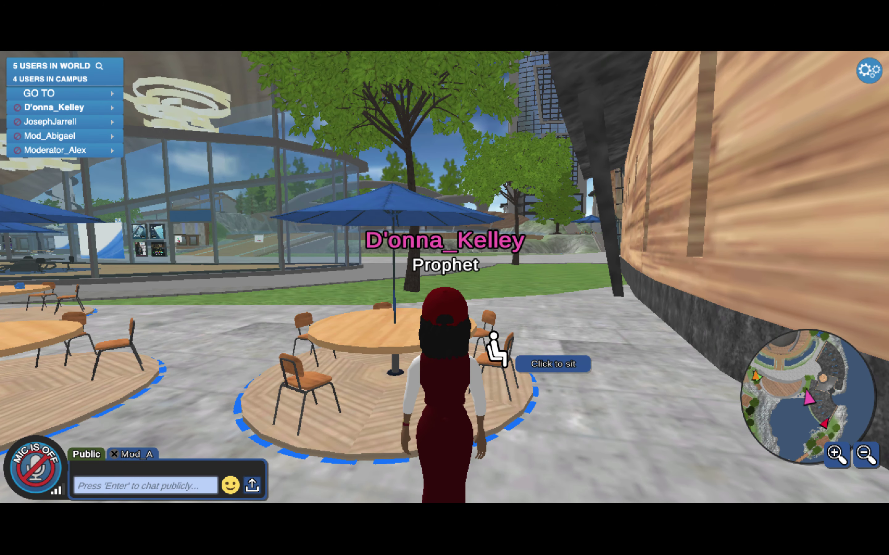
pyautogui.press('Left')
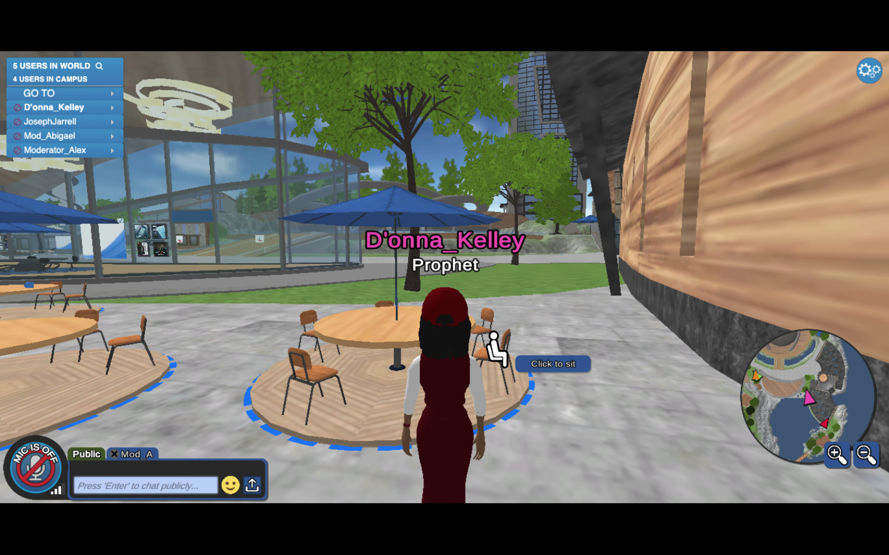
pyautogui.press('Left')
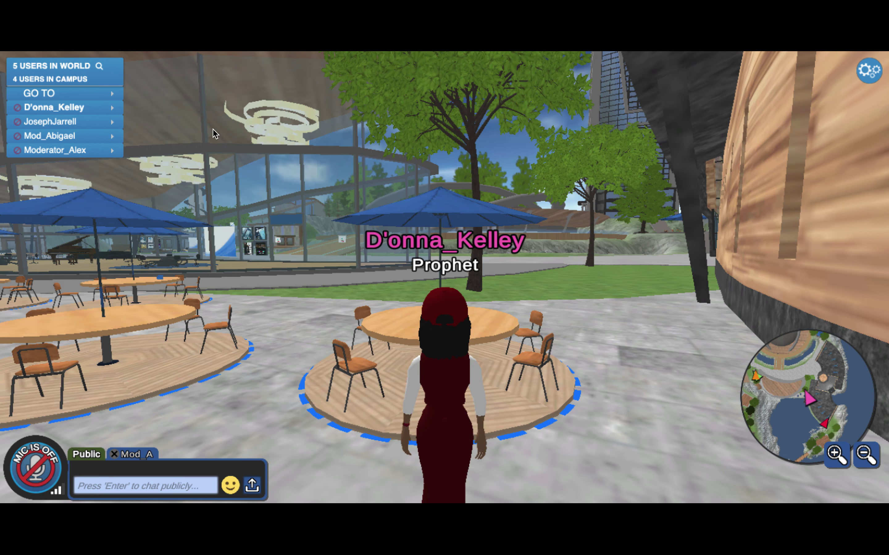
# Step: Toggle Normal Camera from the avatar's name menu, then choose View Avatar to face her front
pyautogui.click(112, 105)
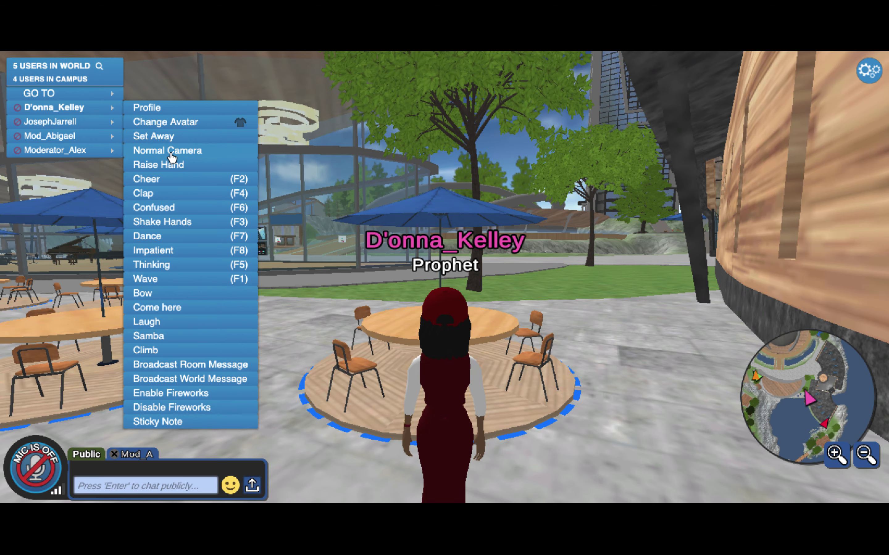
pyautogui.click(171, 153)
pyautogui.click(114, 107)
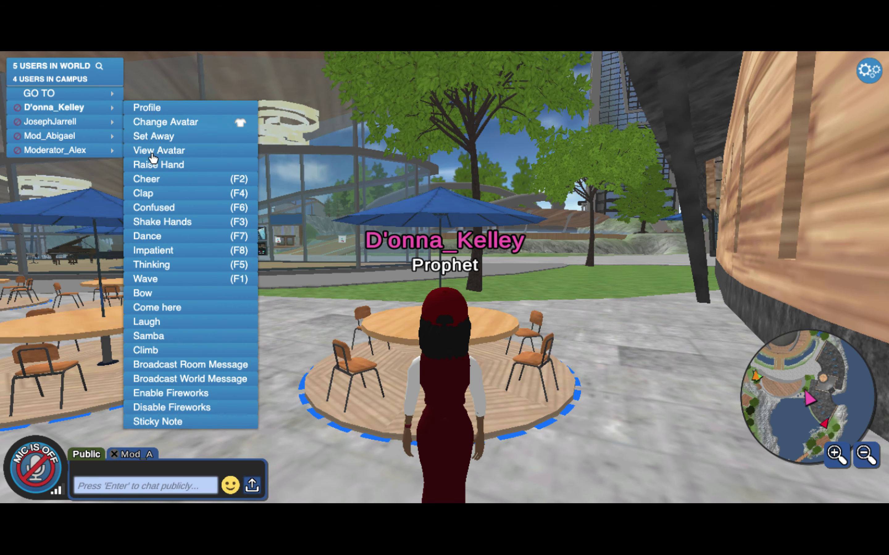
pyautogui.click(151, 150)
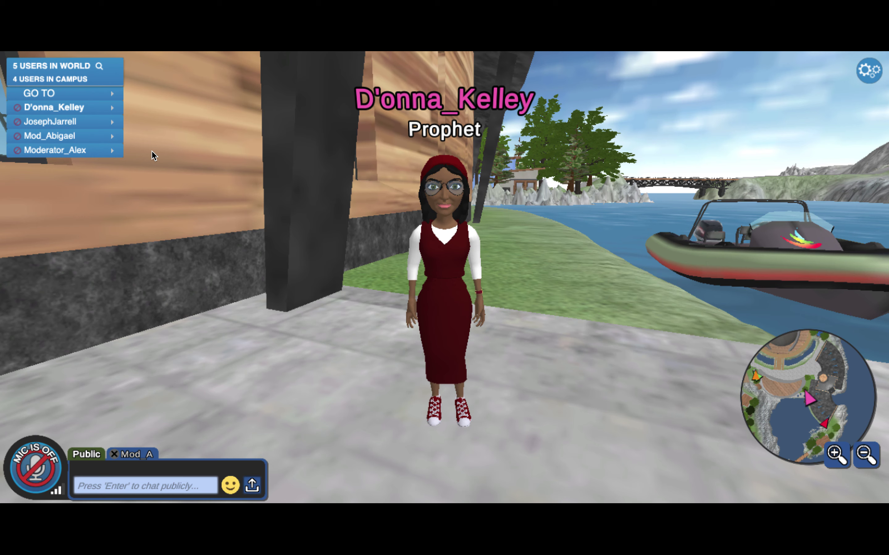